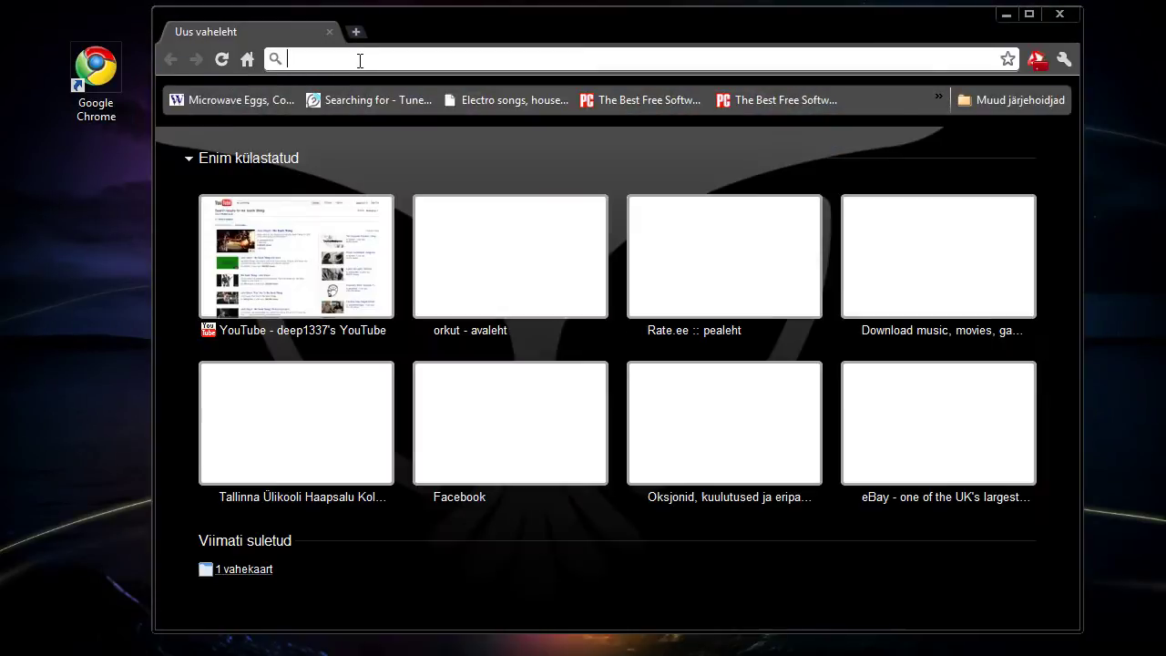
Step: Go to mustek.de, open Scanner Driver from the footer, and scroll the BearPaw model list
{"action": "type", "text": "mustek.de"}
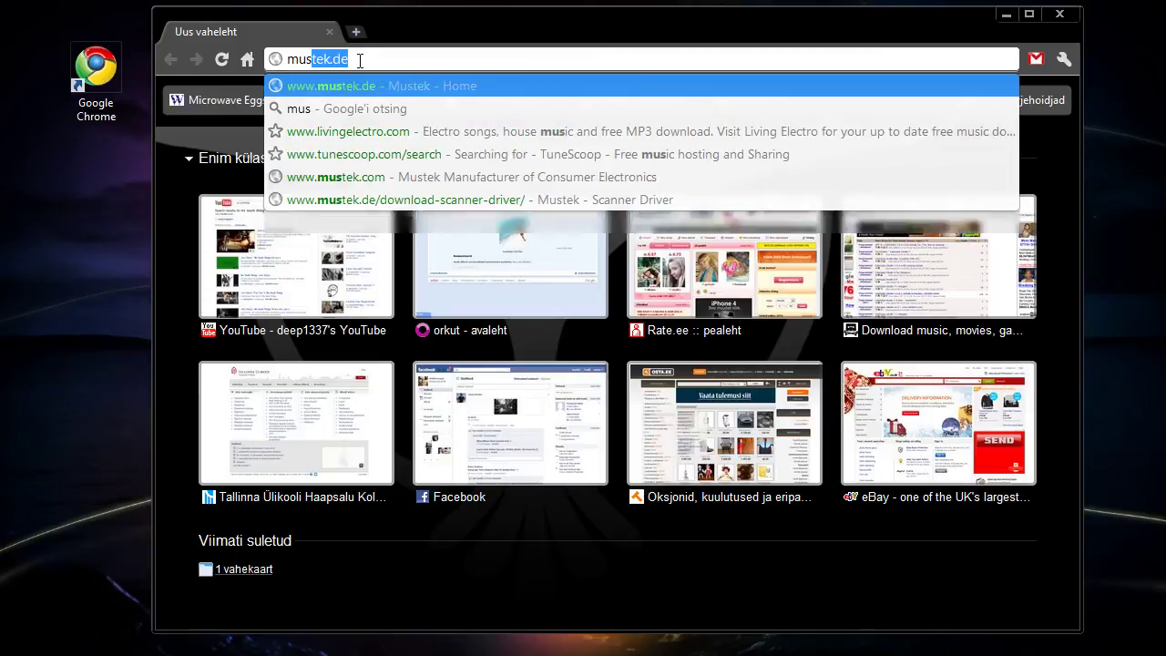
{"action": "key", "text": "Return"}
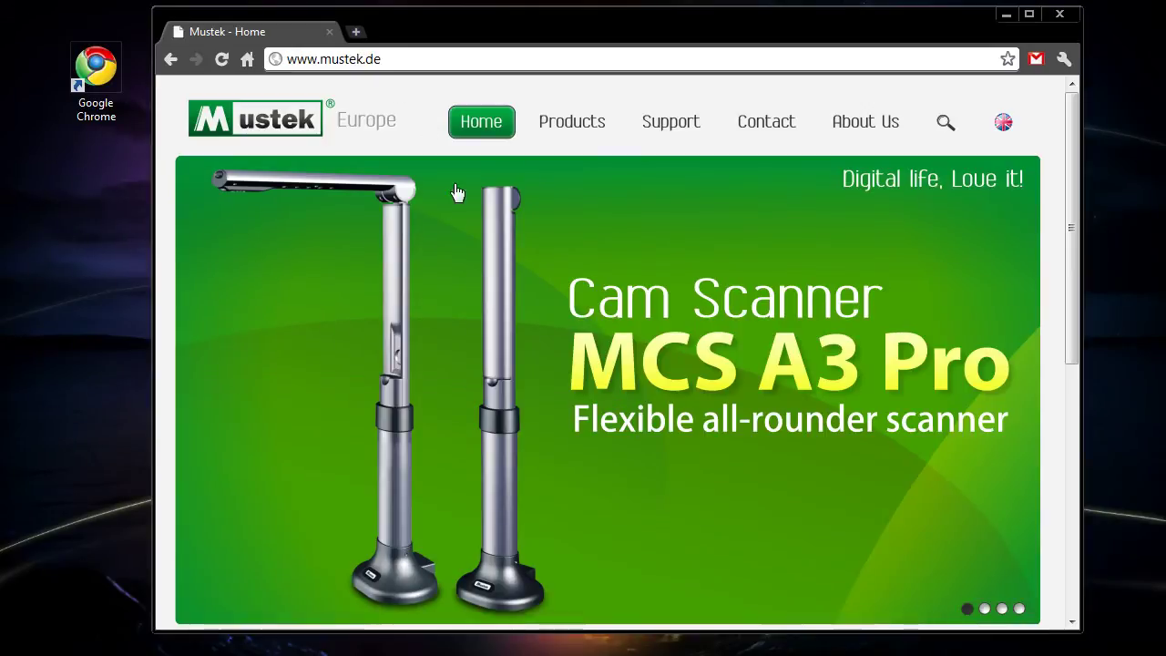
{"action": "scroll", "coordinate": [520, 279], "scroll_direction": "down", "scroll_amount": 3}
{"action": "scroll", "coordinate": [564, 339], "scroll_direction": "down", "scroll_amount": 3}
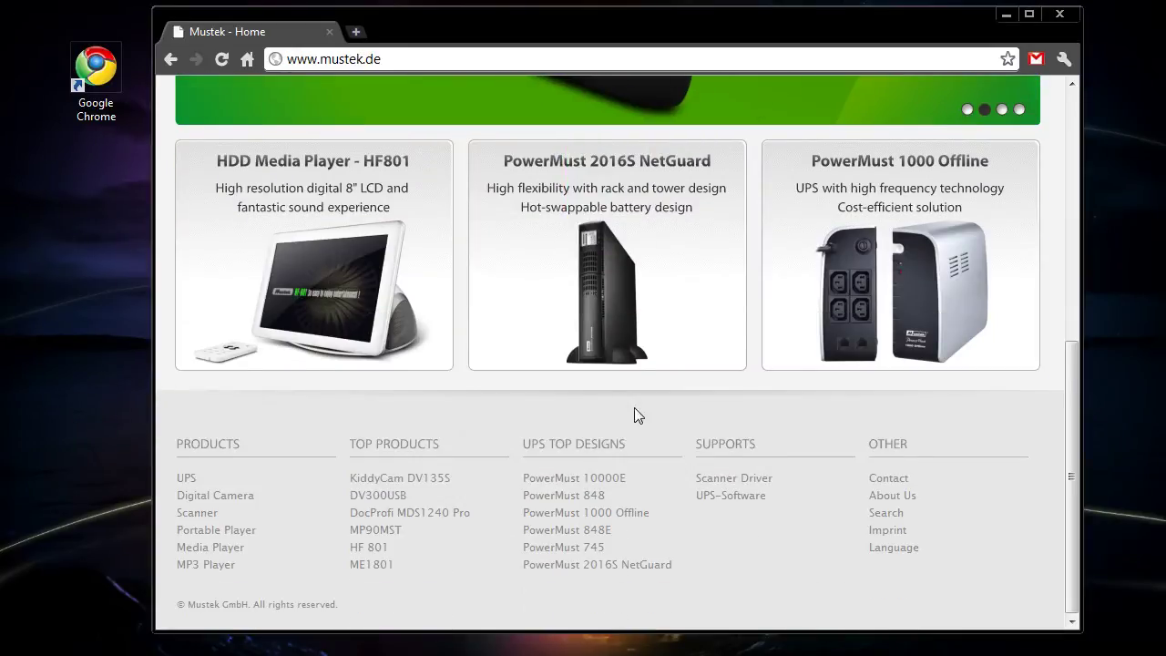
{"action": "left_click", "coordinate": [709, 480]}
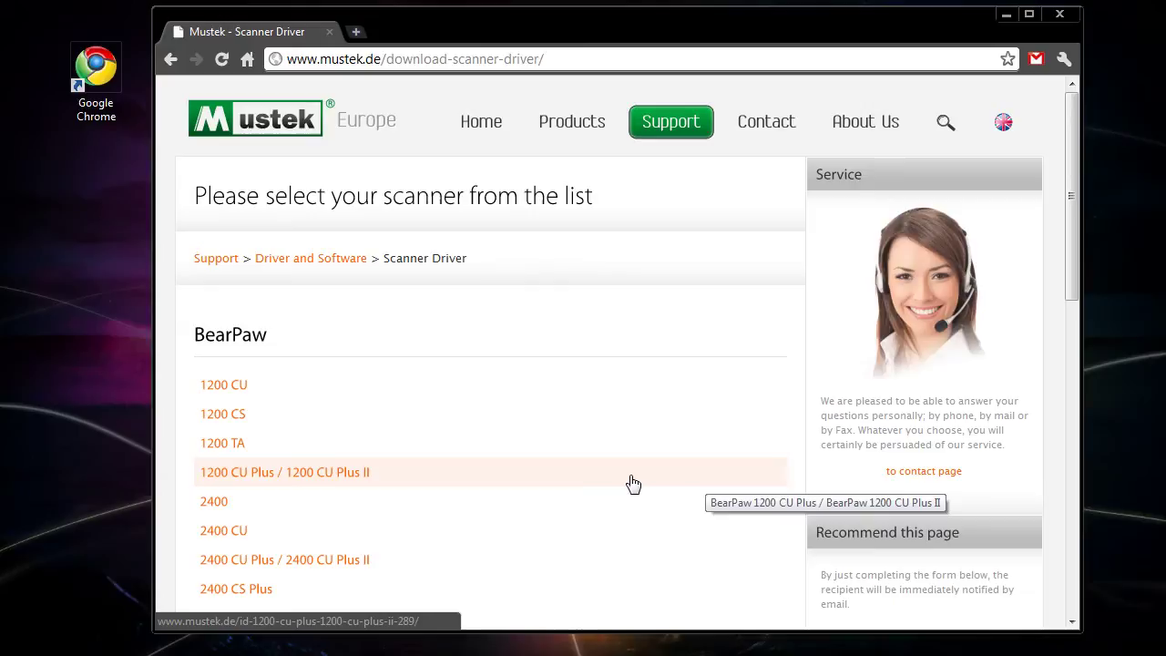
{"action": "scroll", "coordinate": [619, 482], "scroll_direction": "down", "scroll_amount": 2}
{"action": "scroll", "coordinate": [591, 481], "scroll_direction": "down", "scroll_amount": 2}
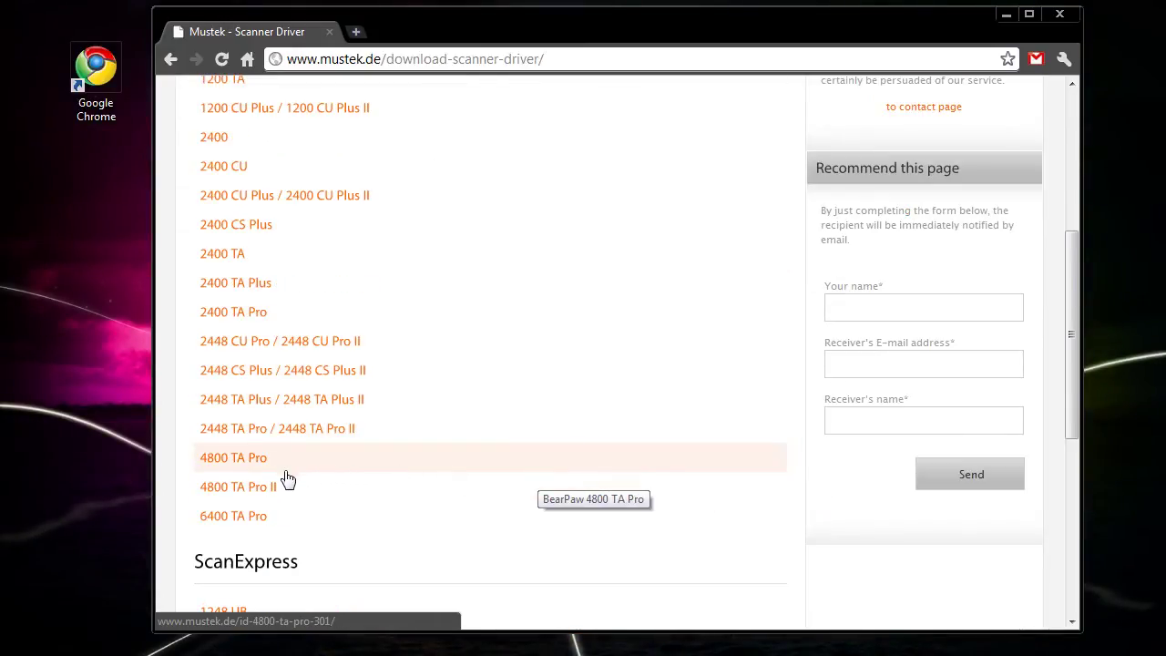
Step: Download the BearPaw 4800 TA Pro II Vista driver web.exe and keep the file
{"action": "left_click", "coordinate": [354, 489]}
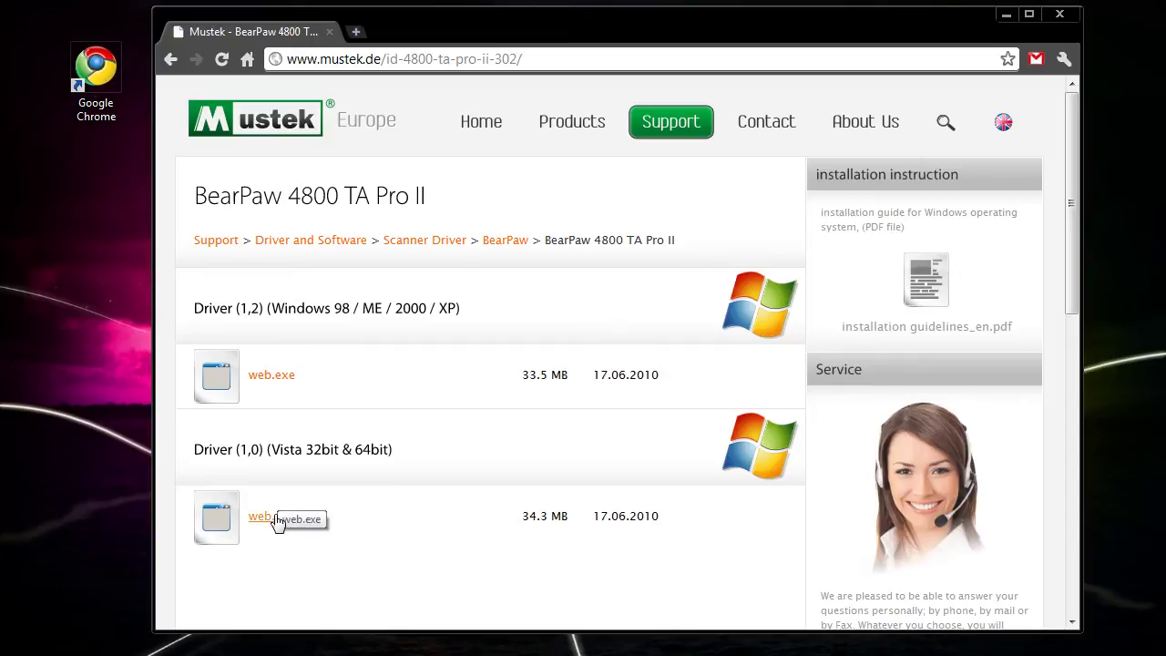
{"action": "left_click", "coordinate": [273, 516]}
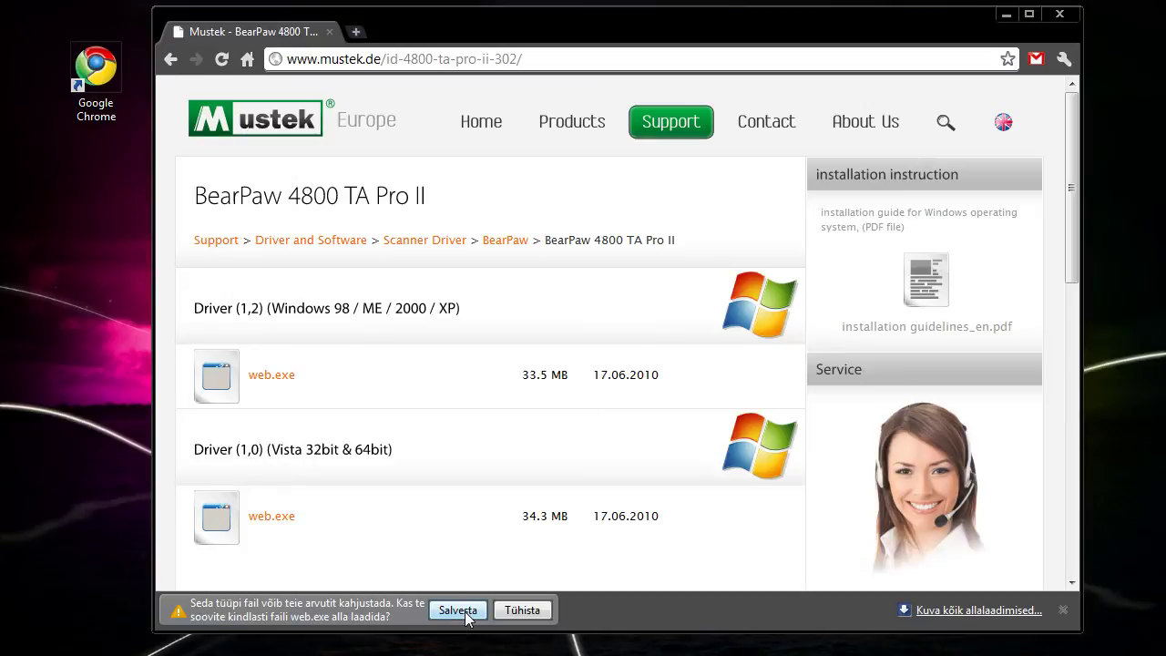
{"action": "left_click", "coordinate": [464, 612]}
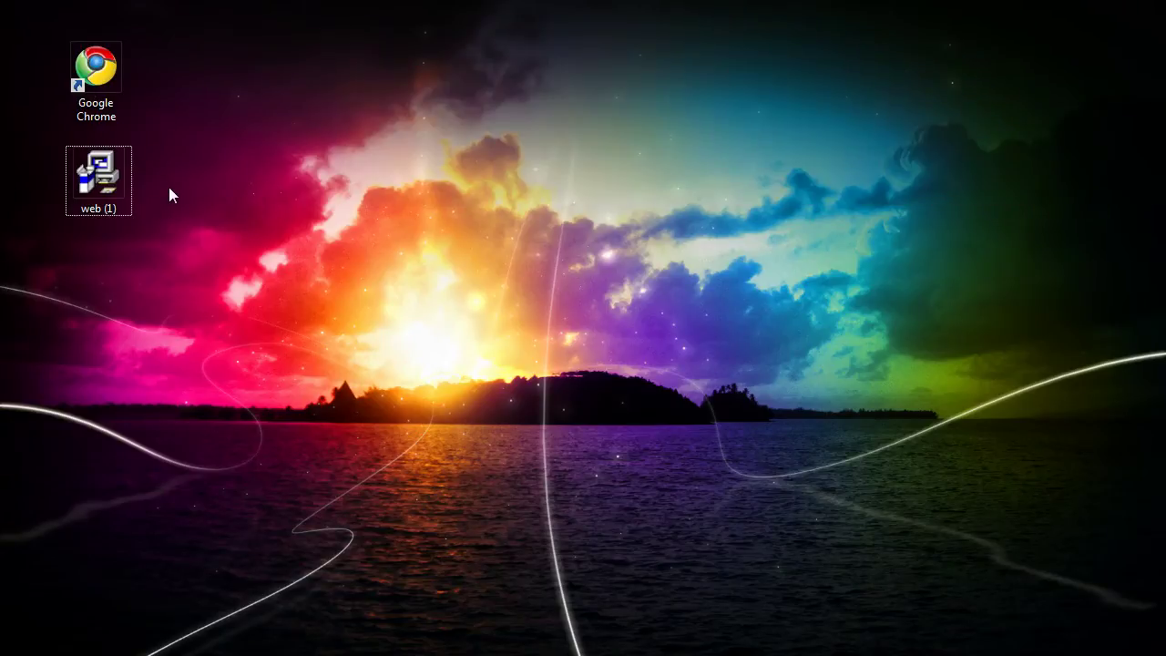
Step: Run the 'web (1)' installer from the desktop and install the driver in English
{"action": "left_click", "coordinate": [105, 185]}
{"action": "left_click", "coordinate": [615, 383]}
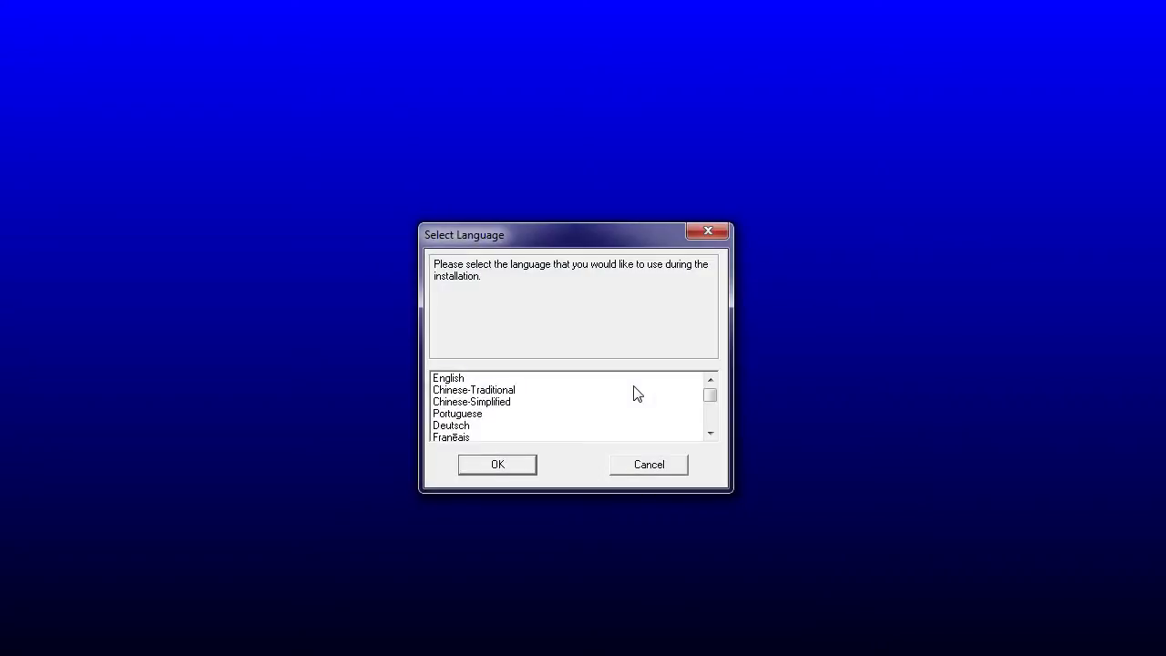
{"action": "left_click", "coordinate": [450, 378]}
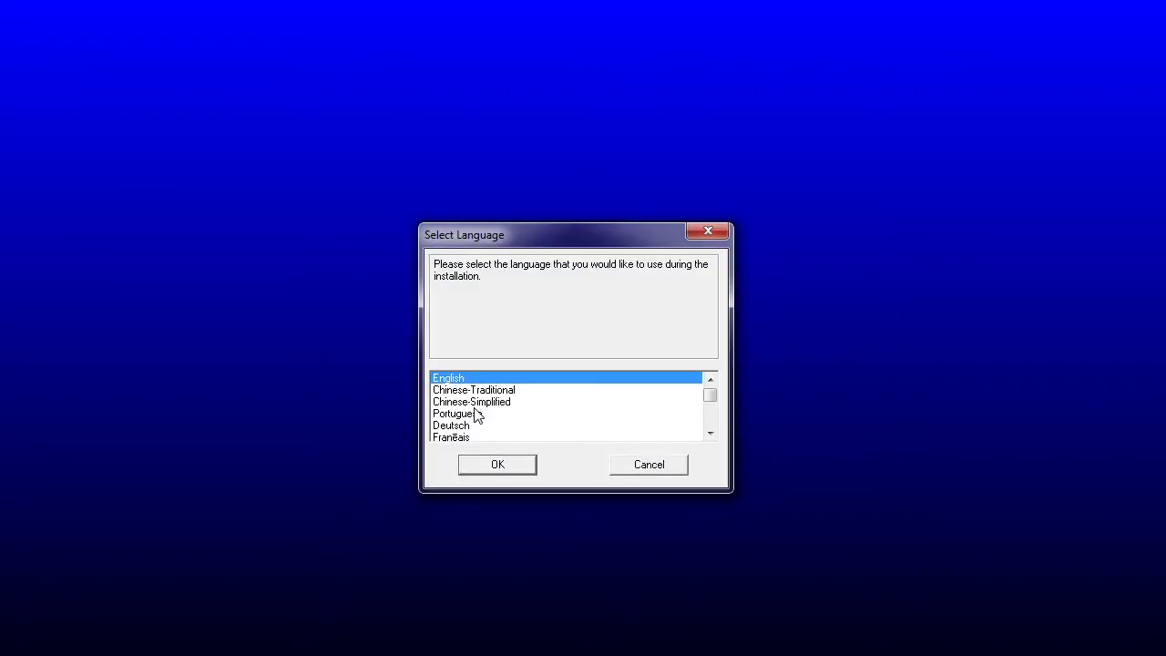
{"action": "left_click", "coordinate": [498, 465]}
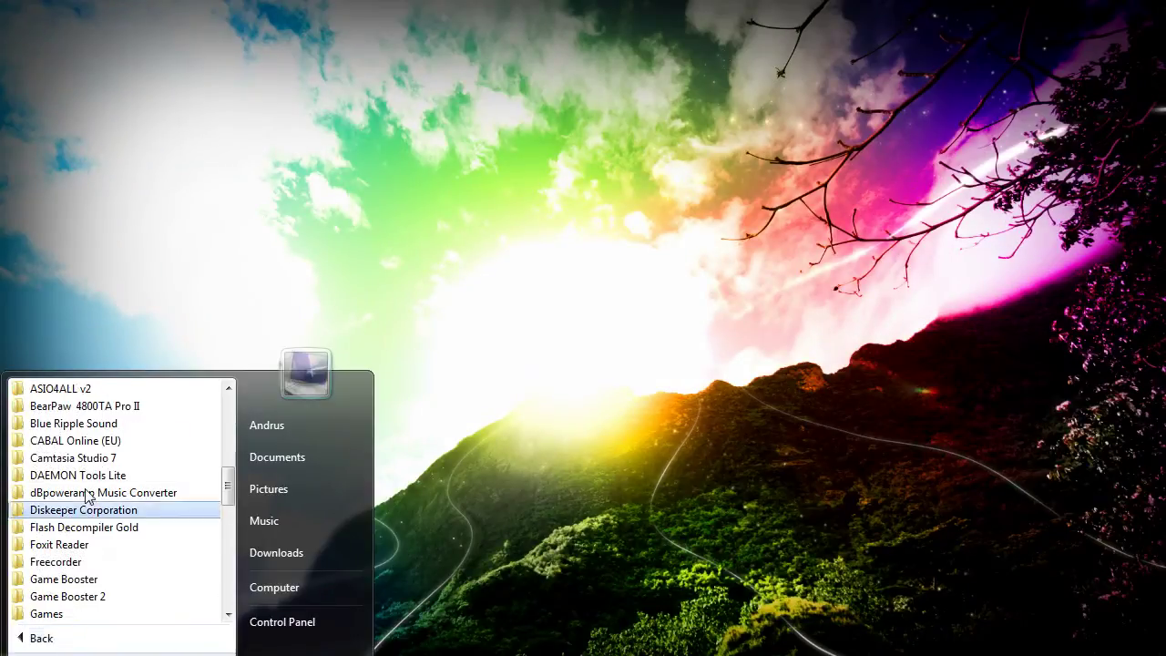
Step: Show All Programs in the Start menu to reach the BearPaw 4800TA Pro II folder
{"action": "left_click", "coordinate": [80, 407]}
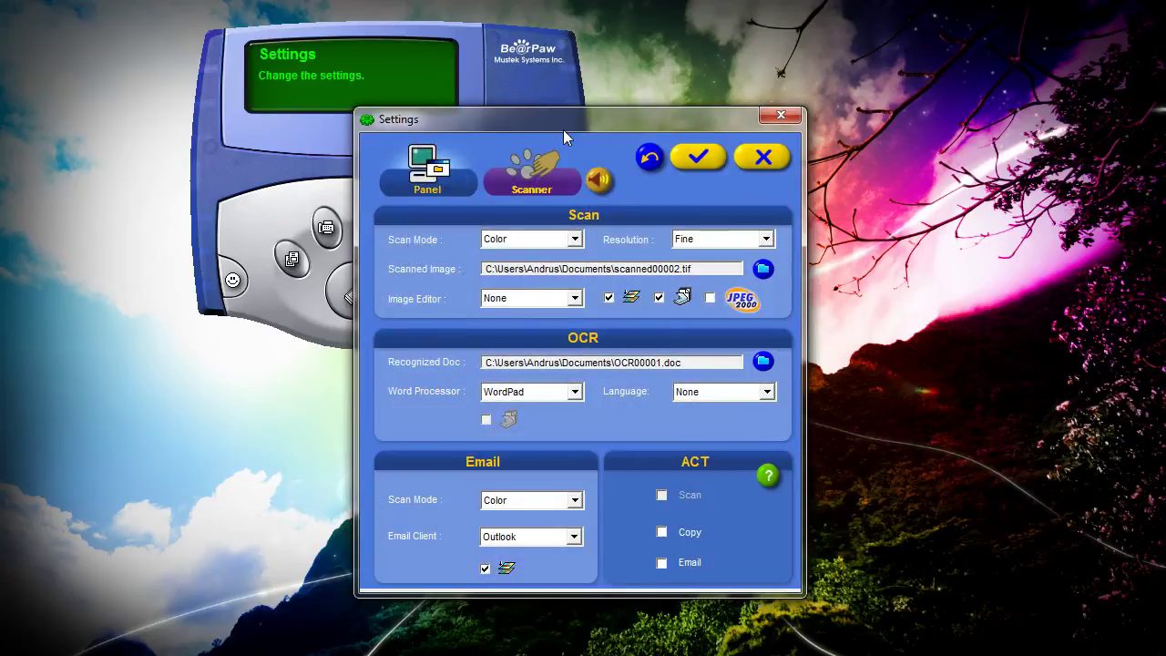
Step: Move the Settings window to the top-left and check the Scanner and Panel tabs
{"action": "left_click_drag", "start_coordinate": [548, 111], "coordinate": [352, 23]}
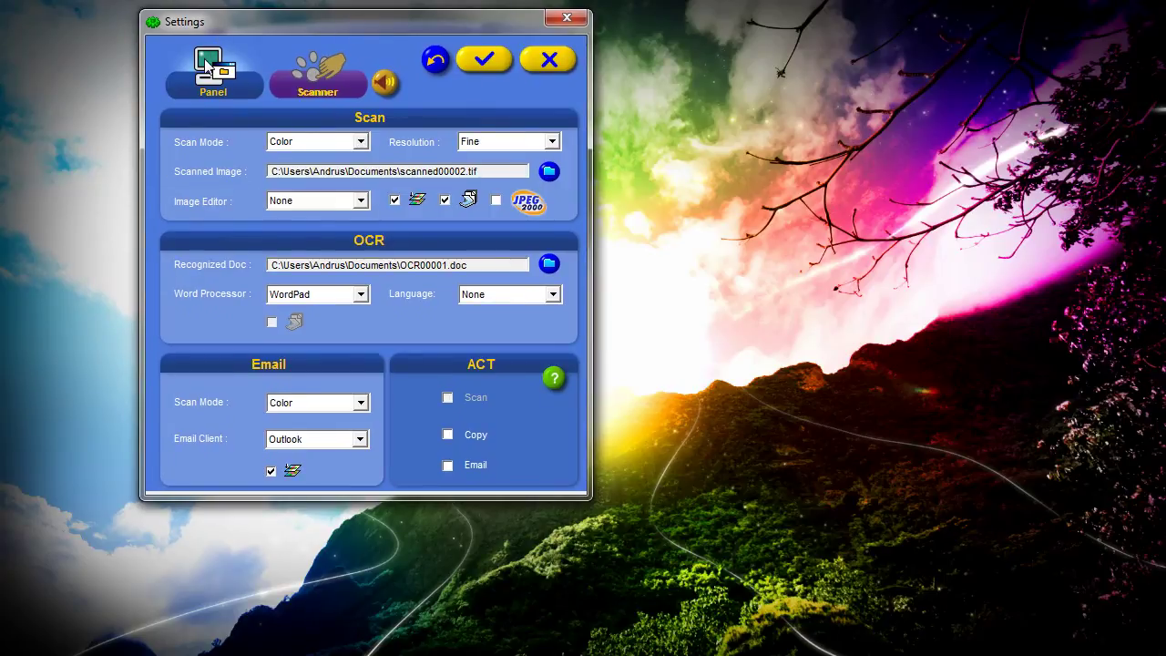
{"action": "left_click", "coordinate": [327, 77]}
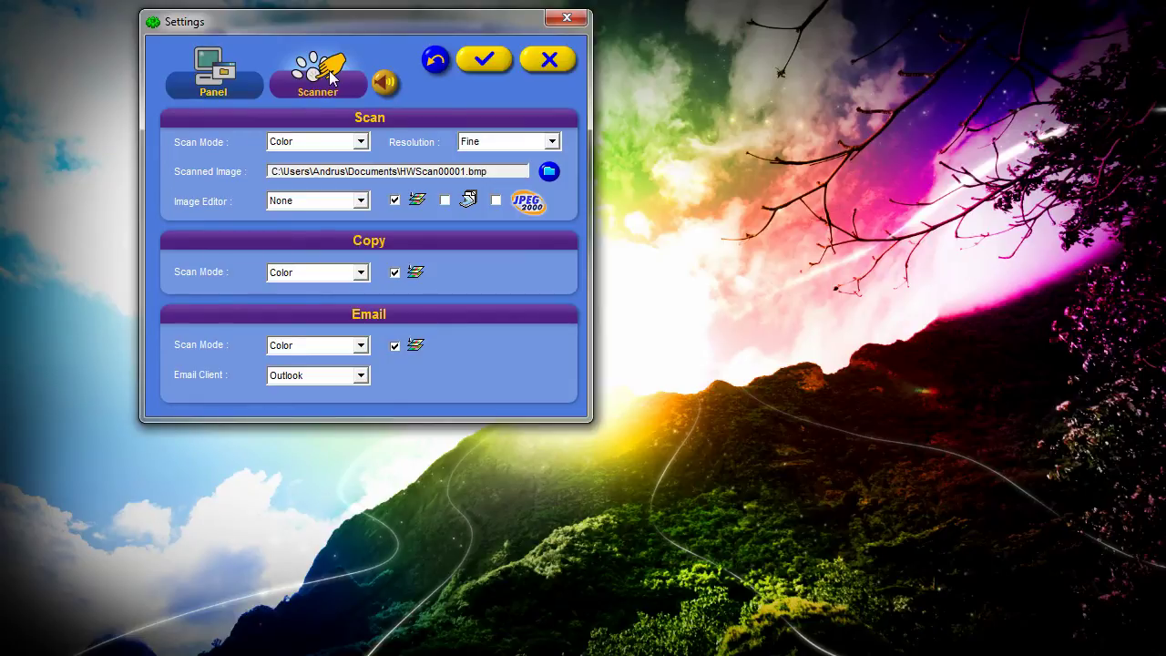
{"action": "left_click", "coordinate": [212, 80]}
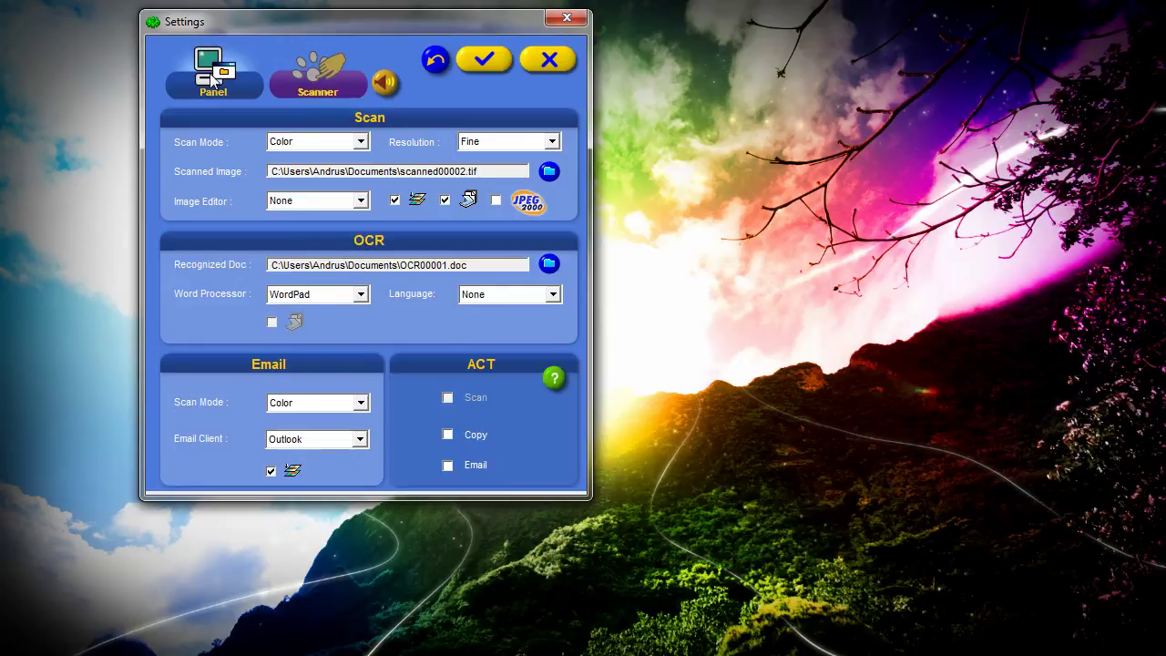
Step: Keep Color scan mode and Fine resolution, and untick Multiple Page scanning
{"action": "left_click", "coordinate": [358, 144]}
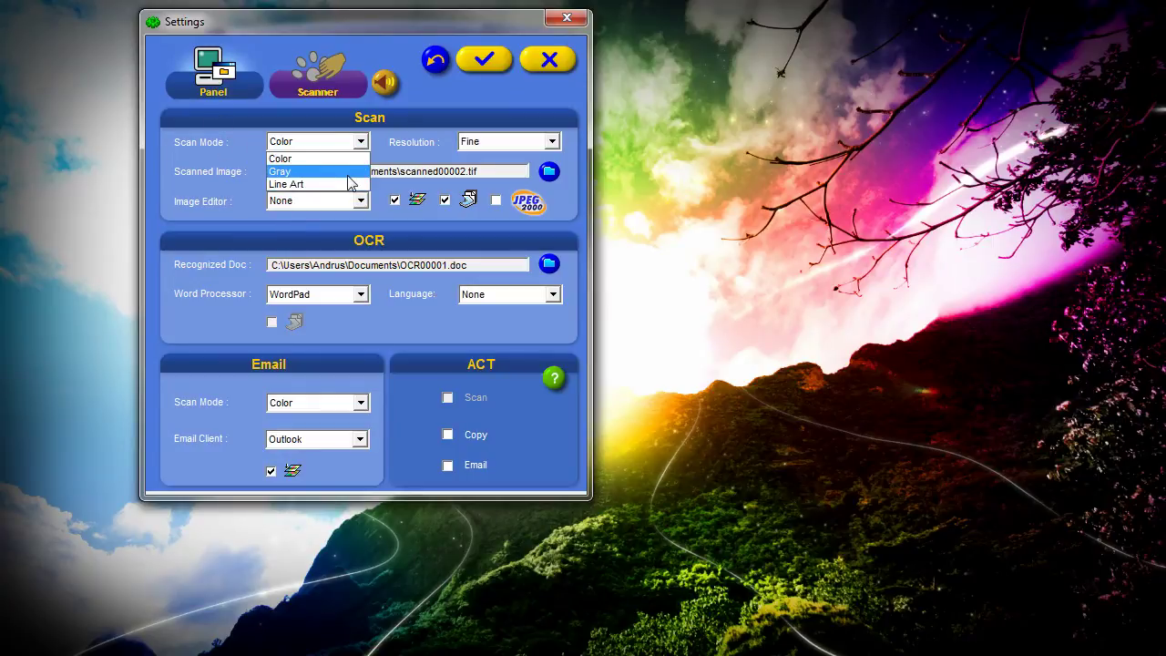
{"action": "left_click", "coordinate": [359, 143]}
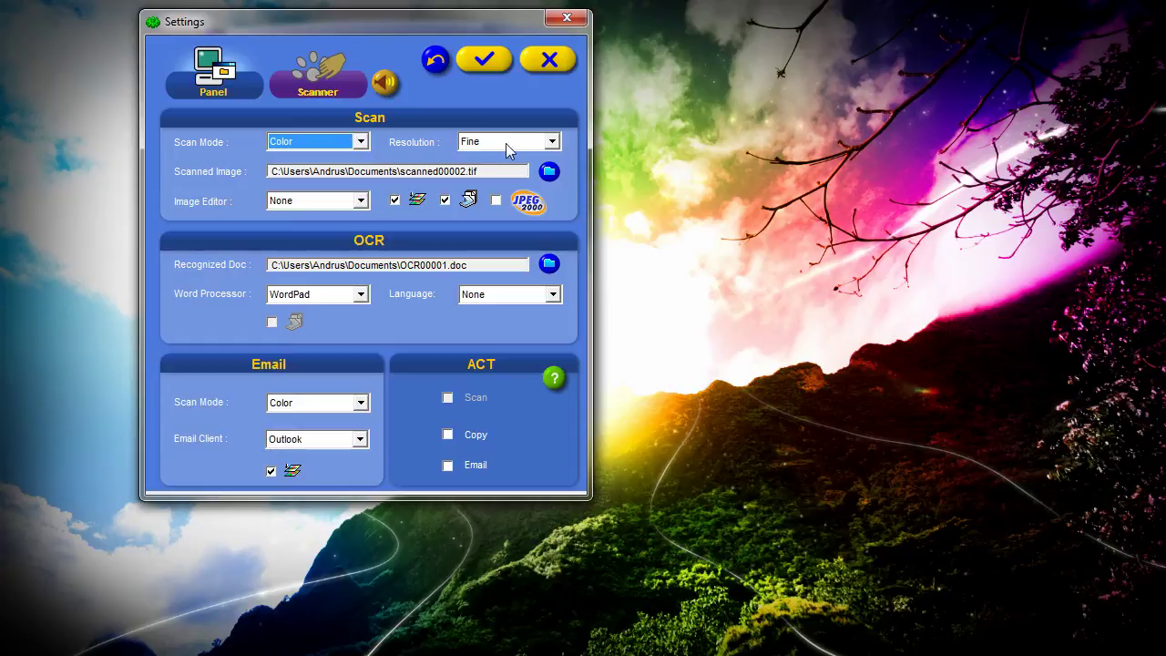
{"action": "left_click", "coordinate": [551, 142]}
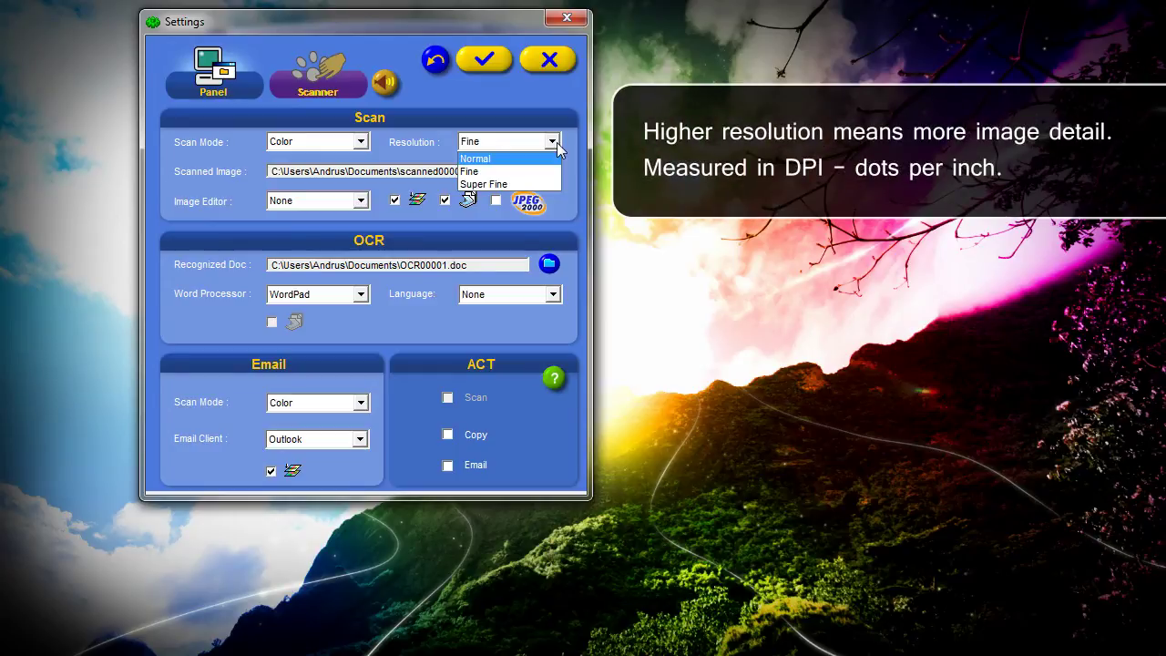
{"action": "left_click", "coordinate": [553, 143]}
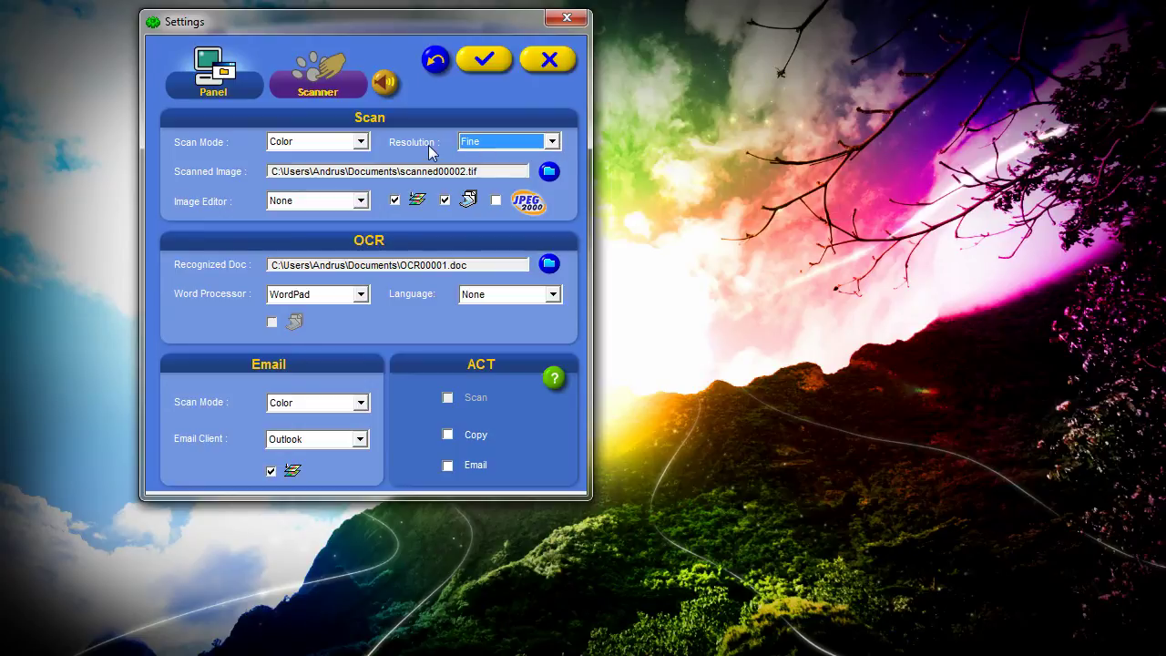
{"action": "left_click", "coordinate": [444, 200]}
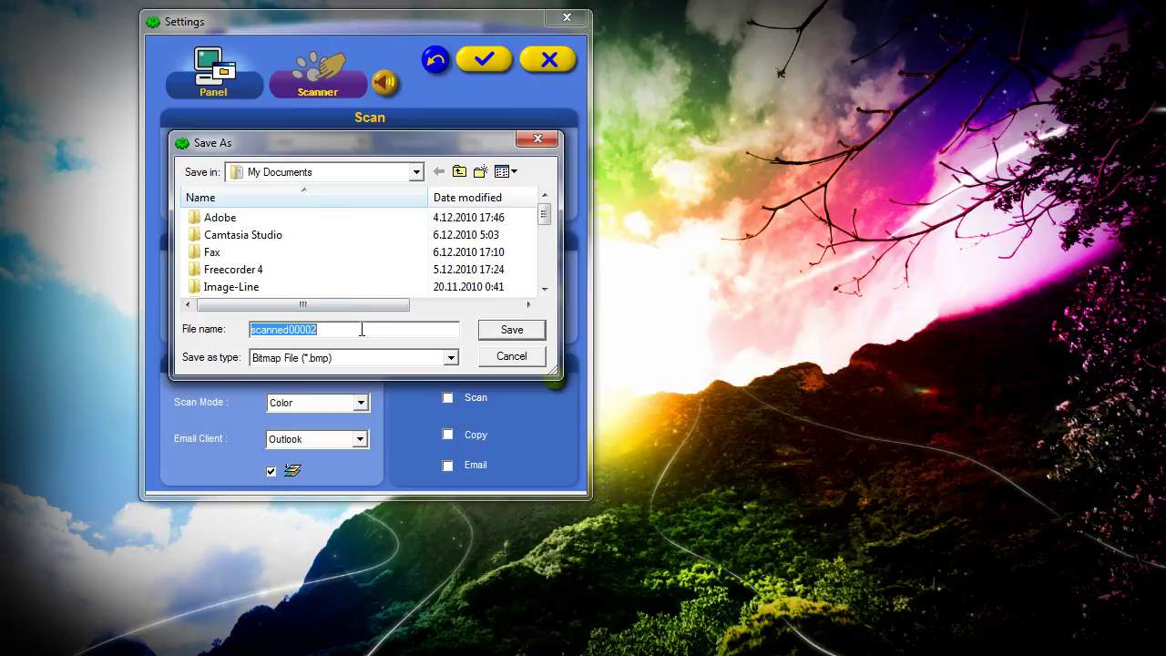
Step: Save the scanned image as 'skannitudpilt' with the Tiff File type
{"action": "type", "text": "sk'"}
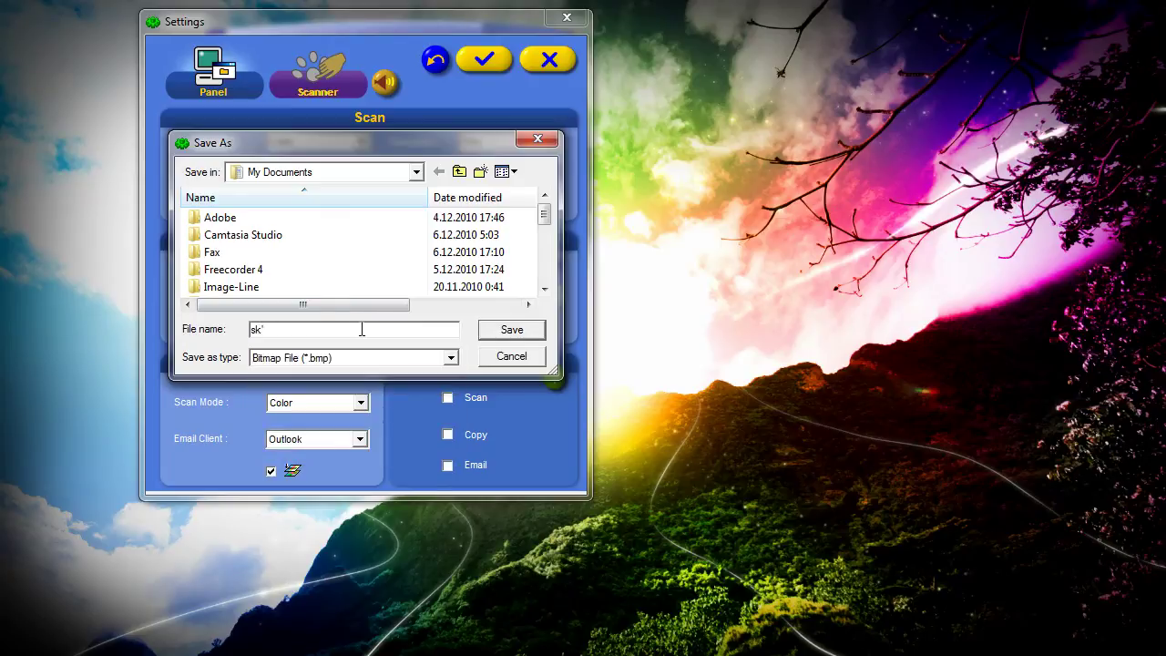
{"action": "key", "text": "BackSpace"}
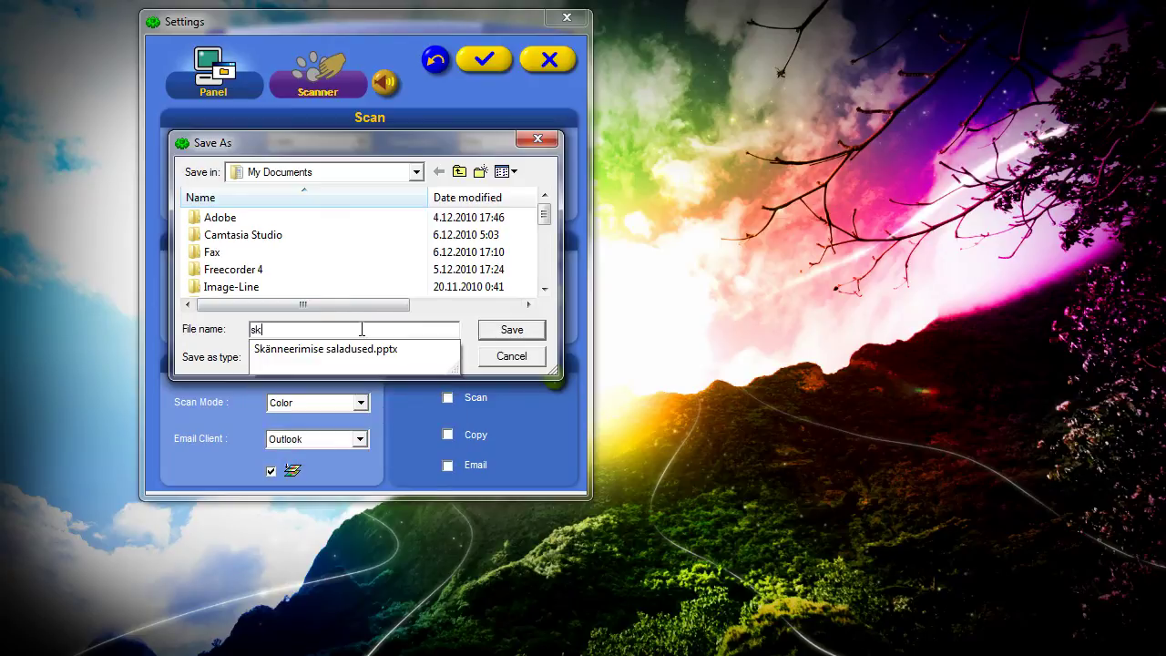
{"action": "type", "text": "annitud"}
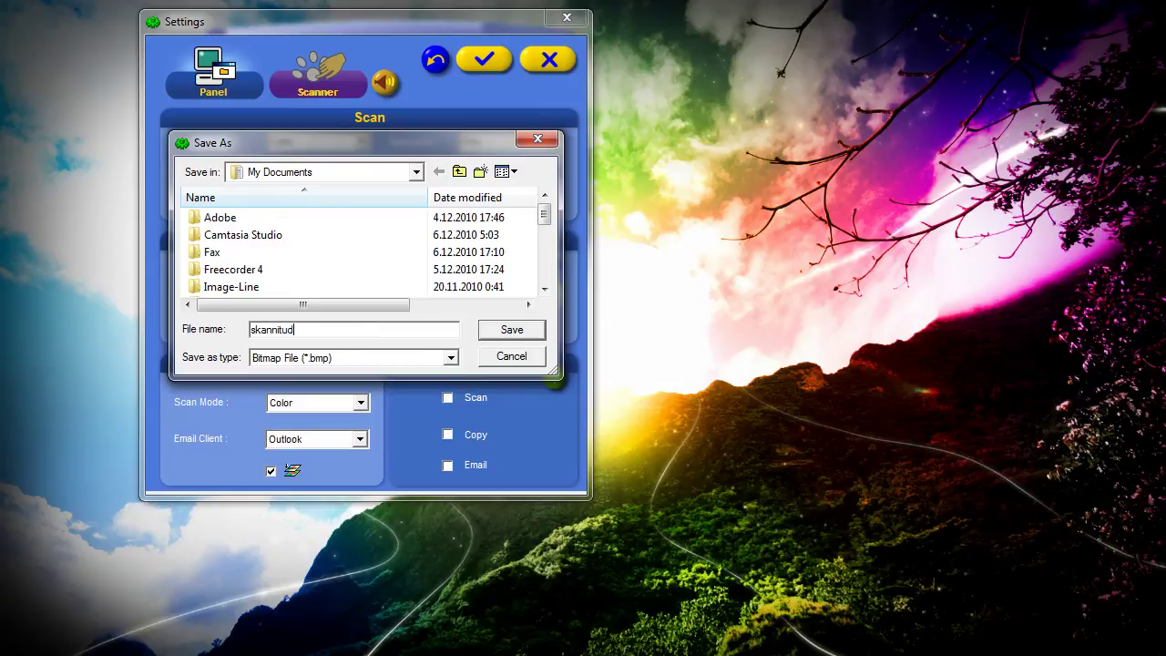
{"action": "type", "text": "pilt"}
{"action": "left_click", "coordinate": [420, 361]}
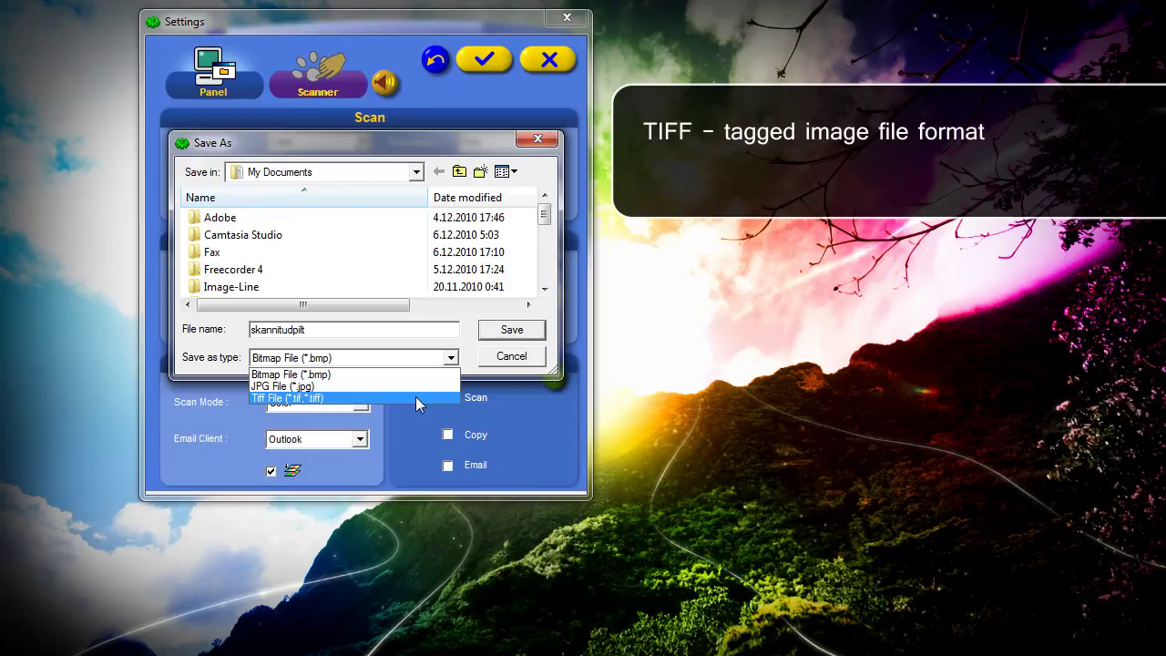
{"action": "left_click", "coordinate": [416, 399]}
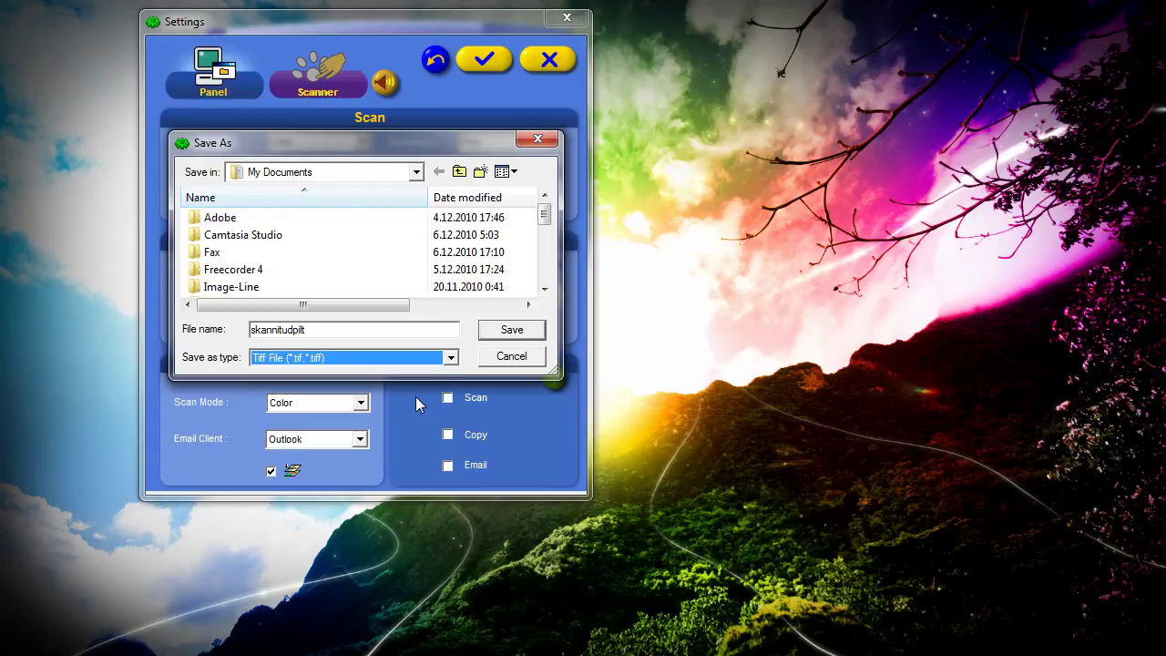
{"action": "left_click", "coordinate": [497, 331]}
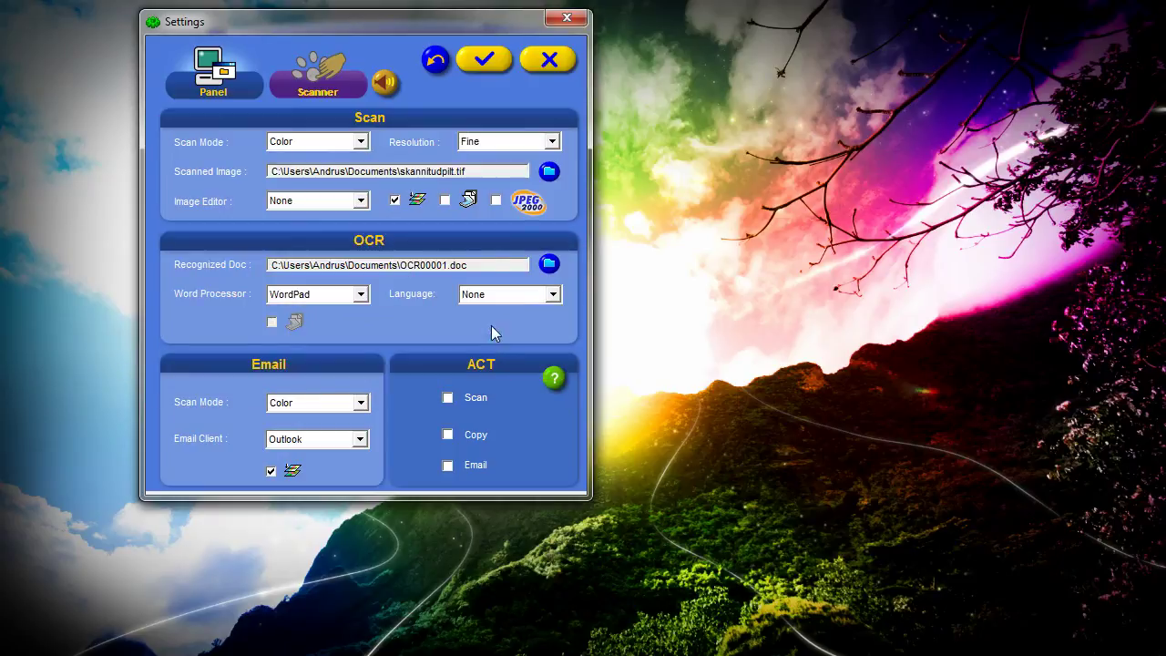
Step: Change the resolution to Super Fine and apply the scanner settings
{"action": "left_click", "coordinate": [553, 142]}
{"action": "left_click", "coordinate": [544, 185]}
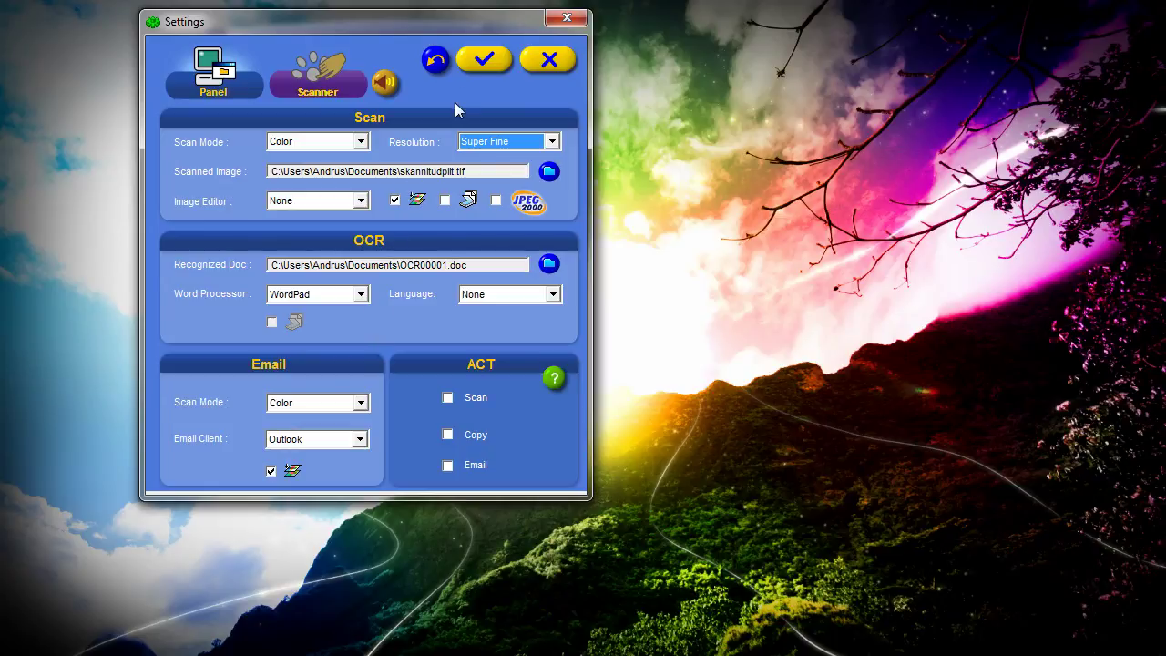
{"action": "left_click", "coordinate": [474, 64]}
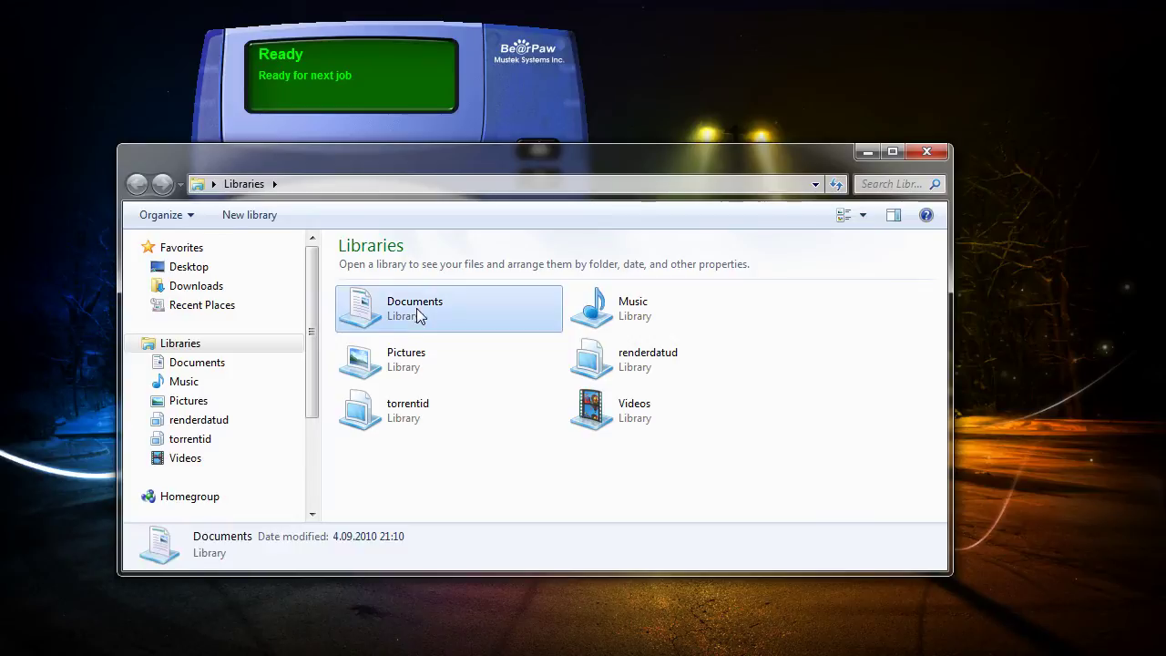
Step: Open the Documents library, scroll down, and open the scan skannitudpilt00001
{"action": "double_click", "coordinate": [418, 314]}
{"action": "left_click", "coordinate": [417, 434]}
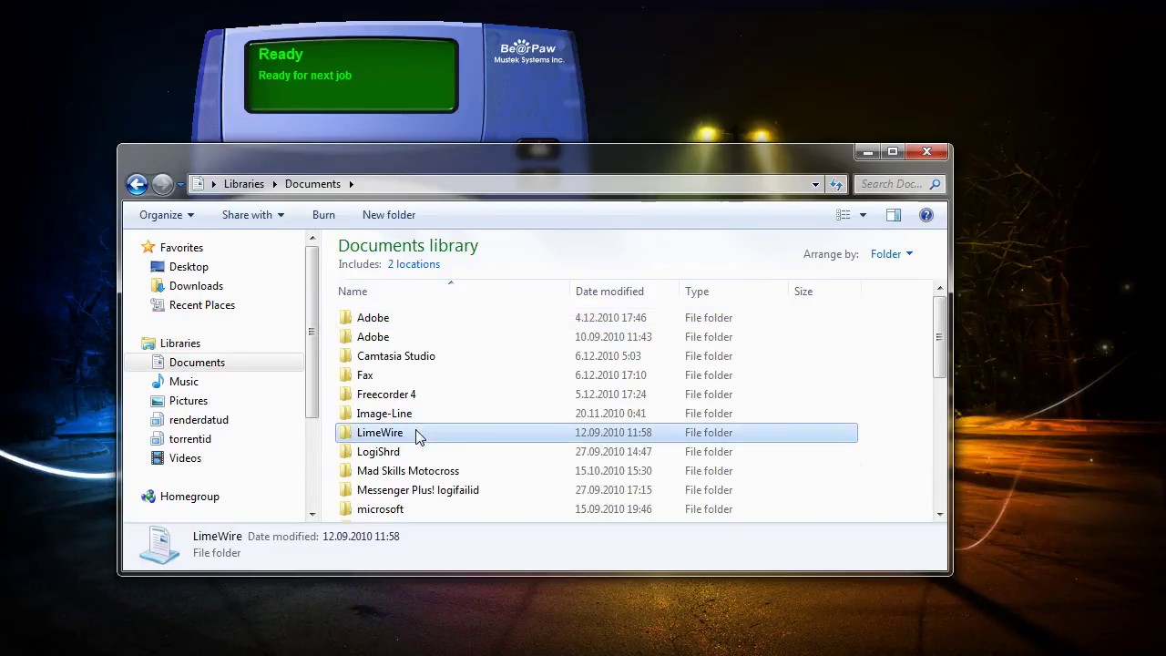
{"action": "scroll", "coordinate": [417, 436], "scroll_direction": "down", "scroll_amount": 8}
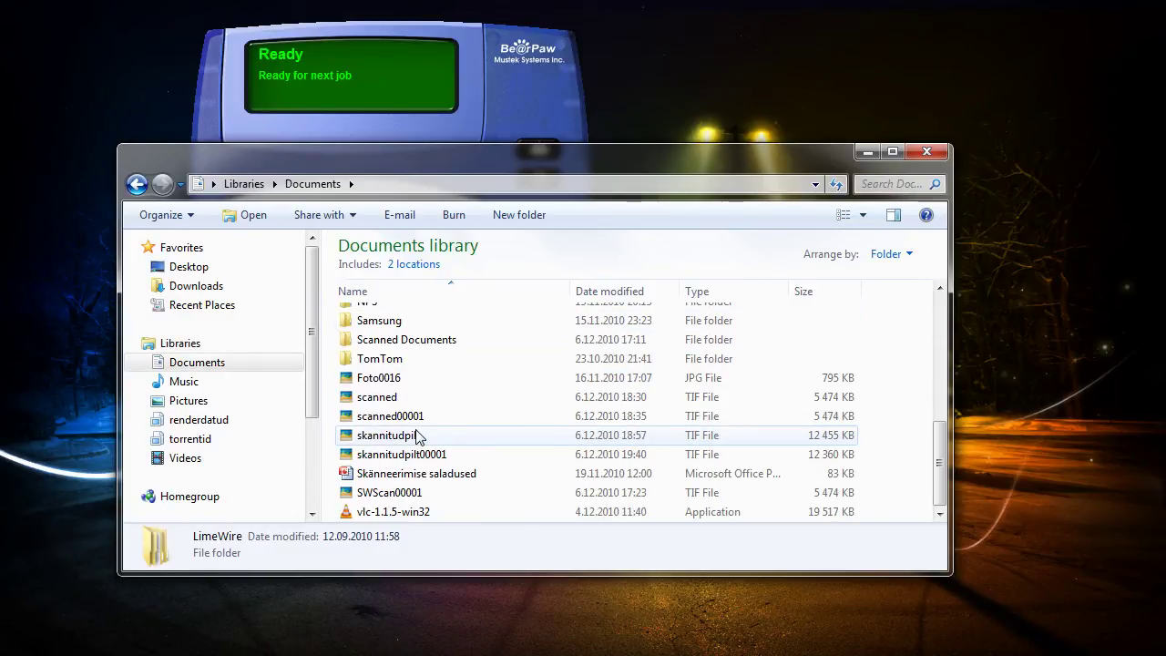
{"action": "double_click", "coordinate": [421, 454]}
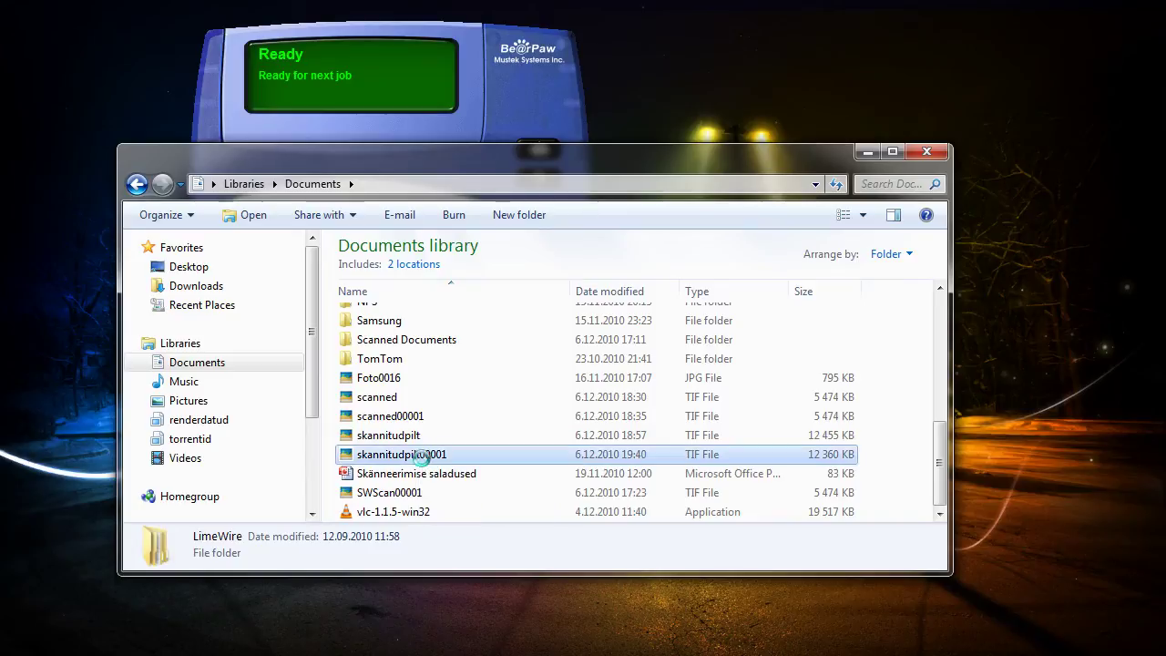